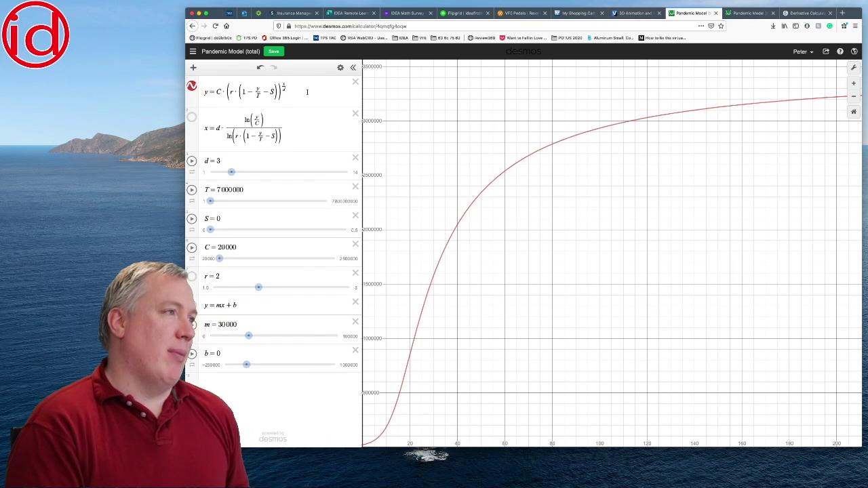
click(228, 161)
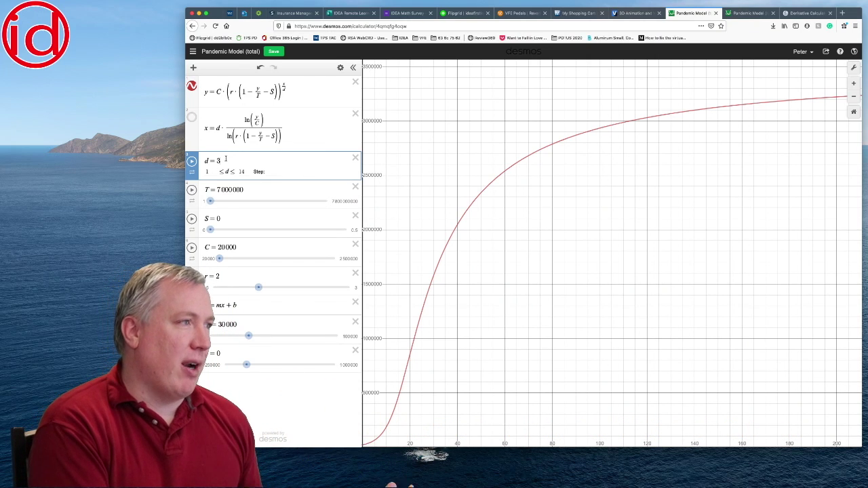
click(253, 190)
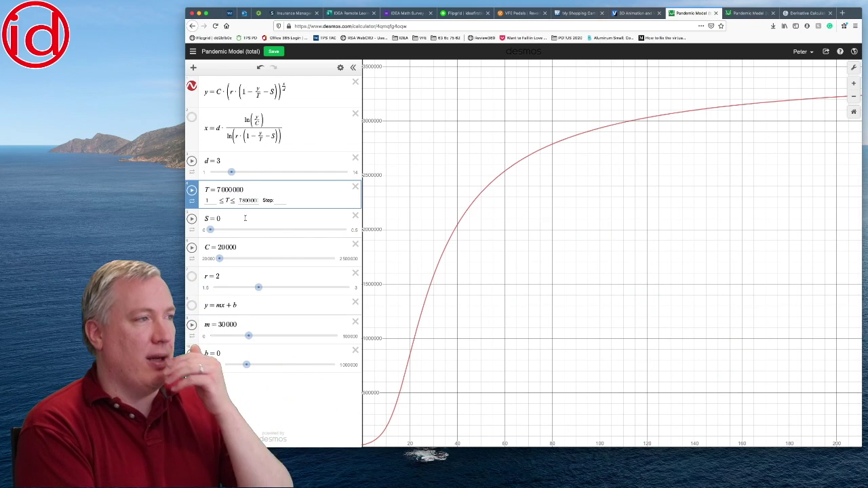
click(215, 161)
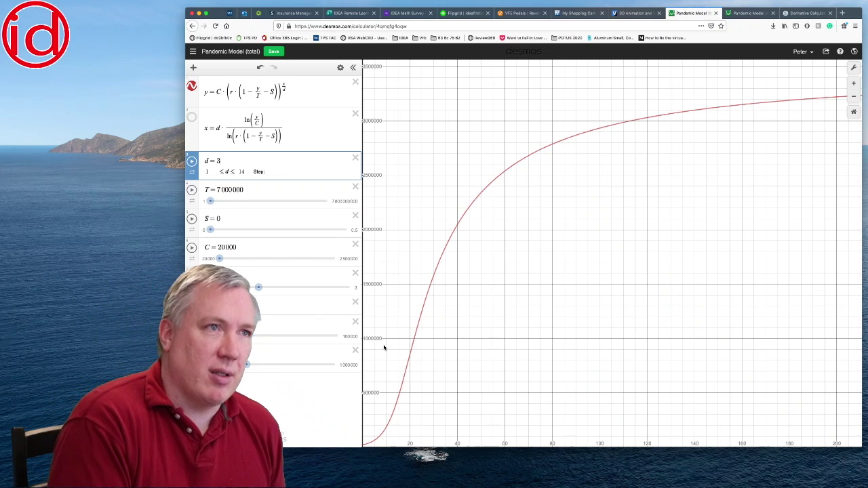
Test the total-cases curve with d at 9.36 and 5.4, and return d to 3.
scroll(496, 240, up, 1)
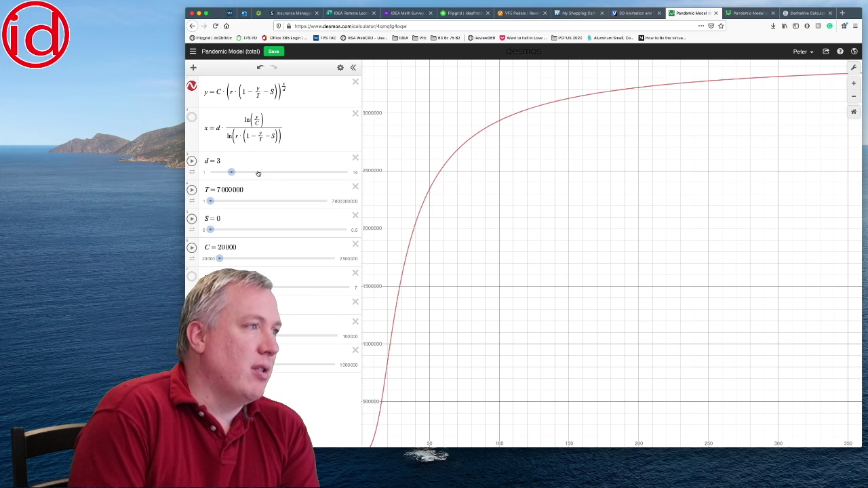
drag(232, 174, 302, 173)
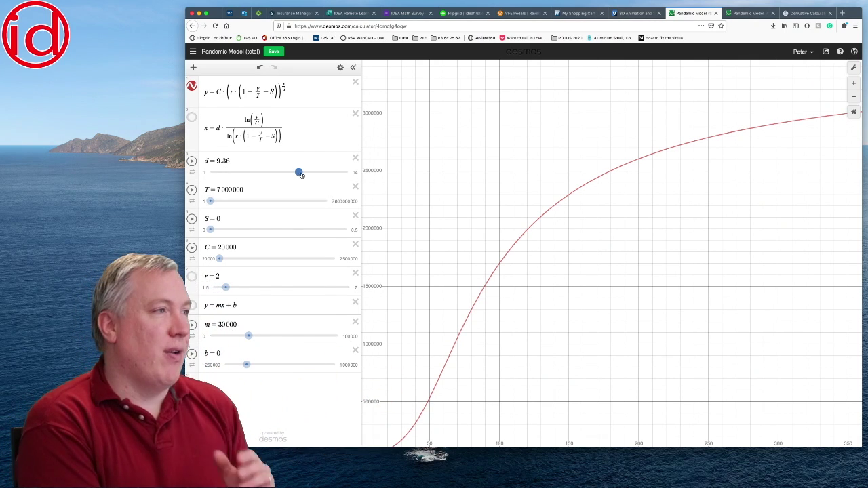
drag(299, 172, 258, 173)
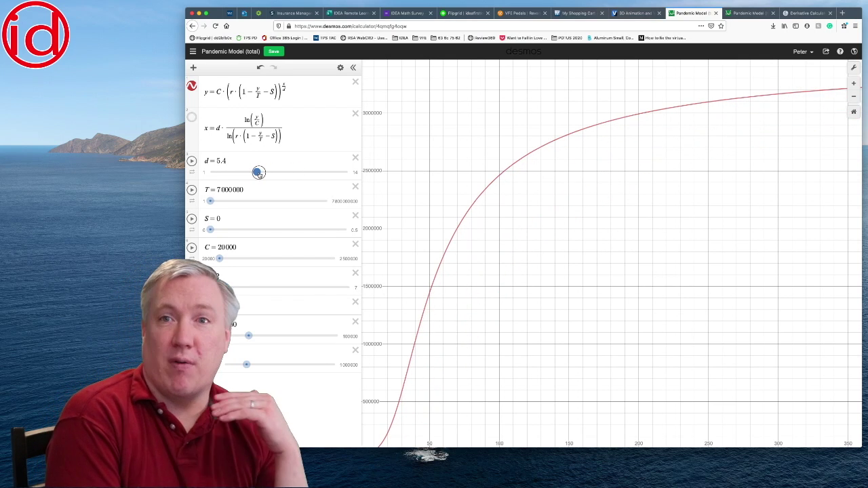
drag(259, 173, 238, 175)
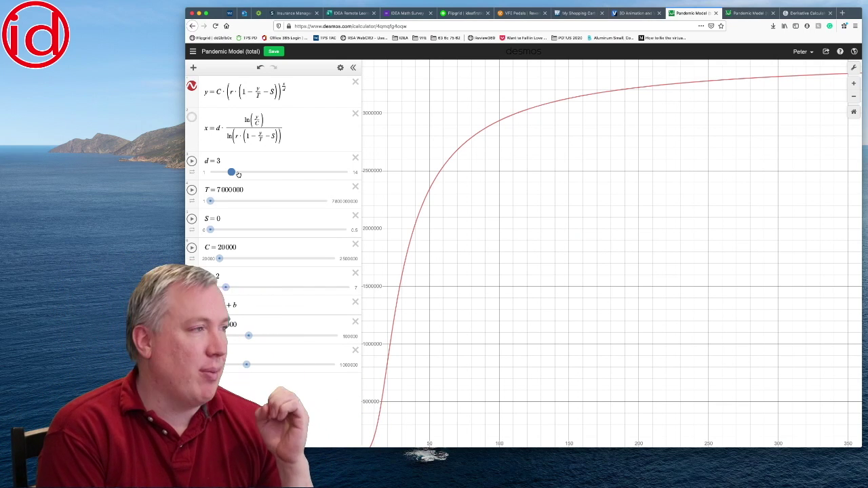
click(238, 174)
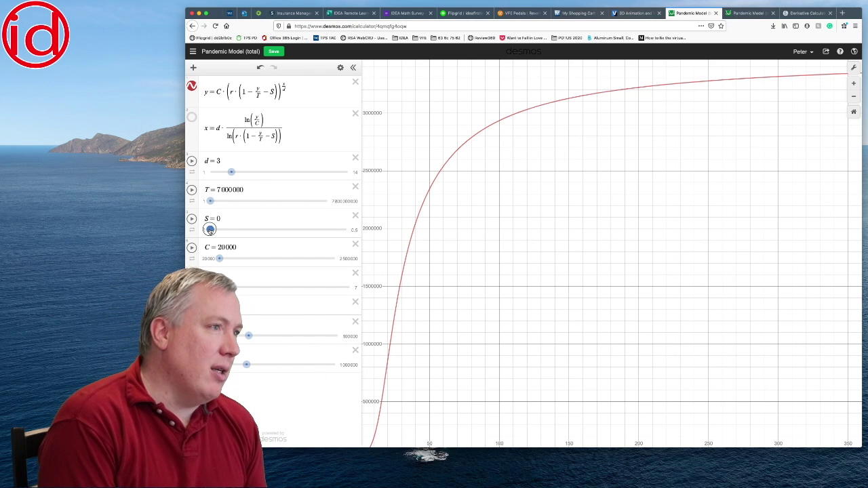
Try S close to its 0.5 maximum, and try C at 680000 before returning C to 20000.
drag(214, 230, 339, 231)
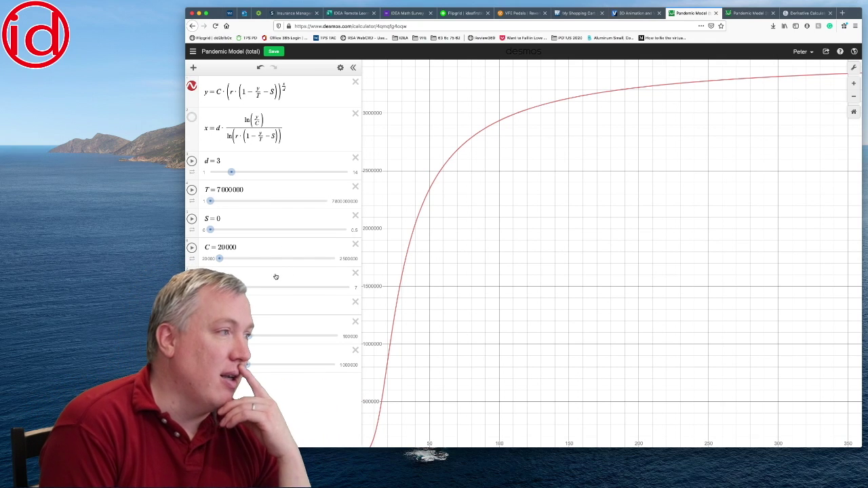
drag(219, 259, 251, 259)
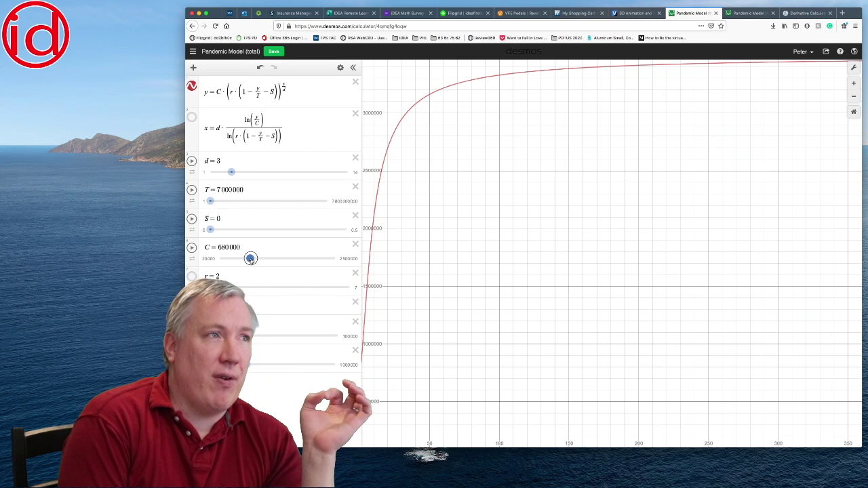
drag(250, 258, 219, 259)
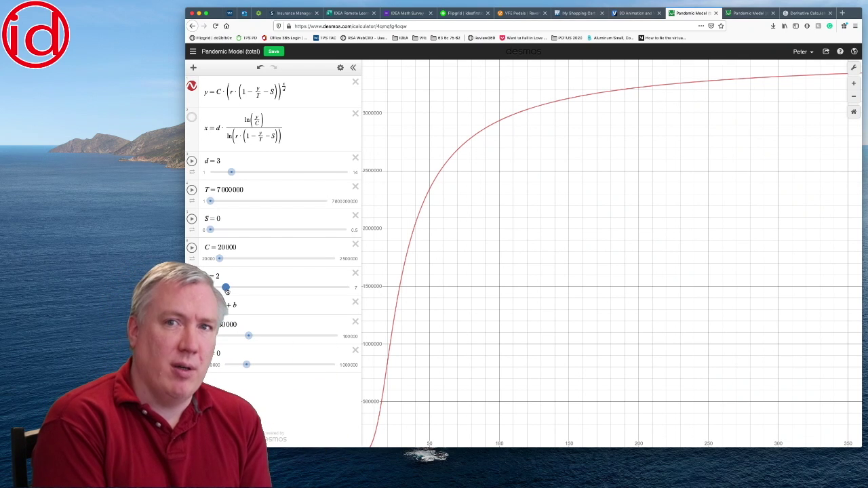
Try raising r towards its upper limit of 3 in the total-cases model, and undo the change.
mouse_move(233, 287)
mouse_down()
mouse_move(217, 287)
mouse_move(265, 288)
mouse_move(238, 287)
mouse_up()
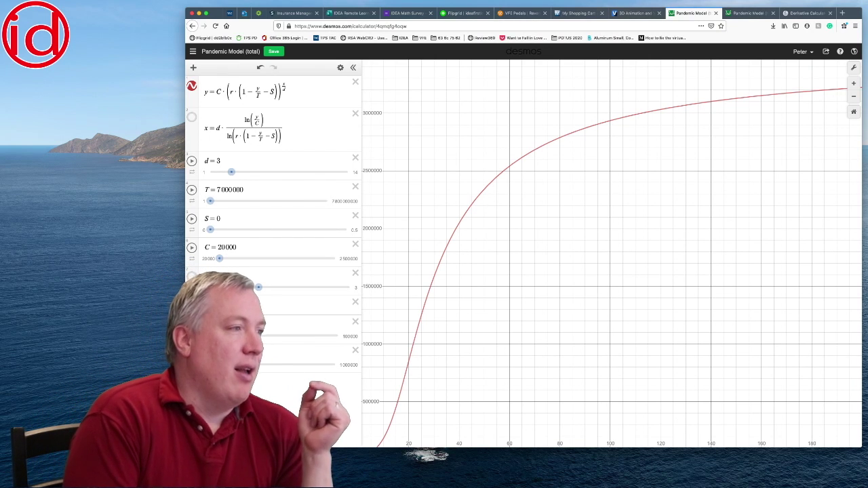
drag(258, 288, 341, 288)
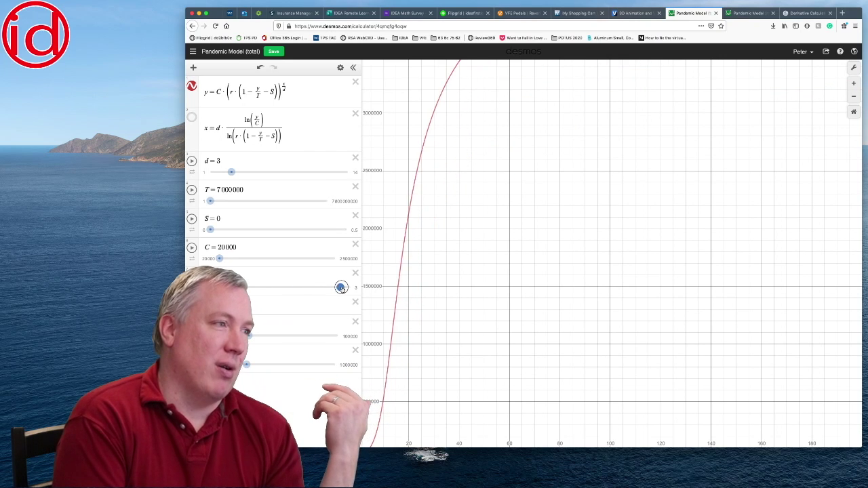
key(ctrl+z)
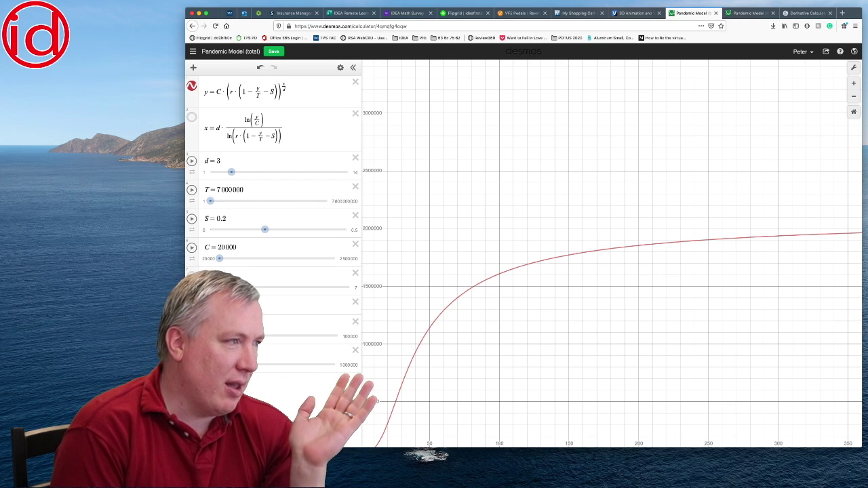
Show the y = mx + b line on the graph, and switch the x = d·ln(y/C)/ln(…) curve on and off for comparison.
click(192, 305)
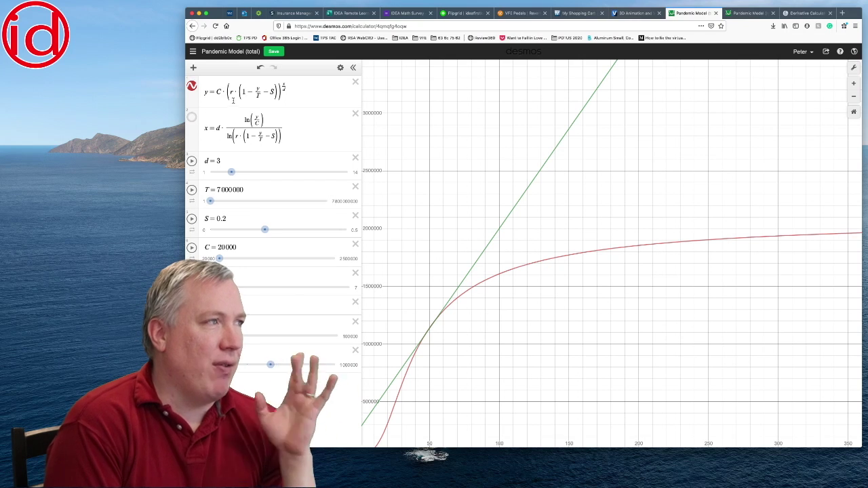
click(191, 120)
click(191, 119)
click(191, 119)
click(191, 119)
click(191, 119)
click(191, 120)
click(191, 120)
click(191, 119)
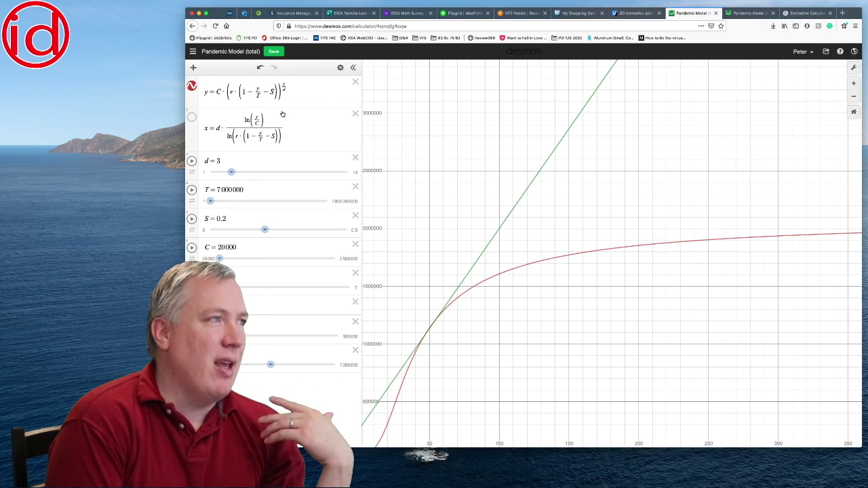
Switch to the Derivative Calculator to view the implicit derivative y′, and switch to the Pandemic Model (rate) graph in Desmos.
click(803, 15)
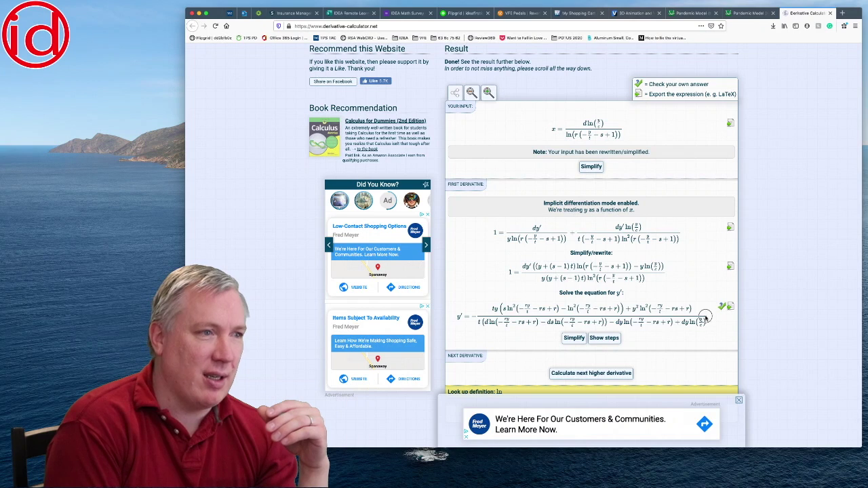
click(747, 13)
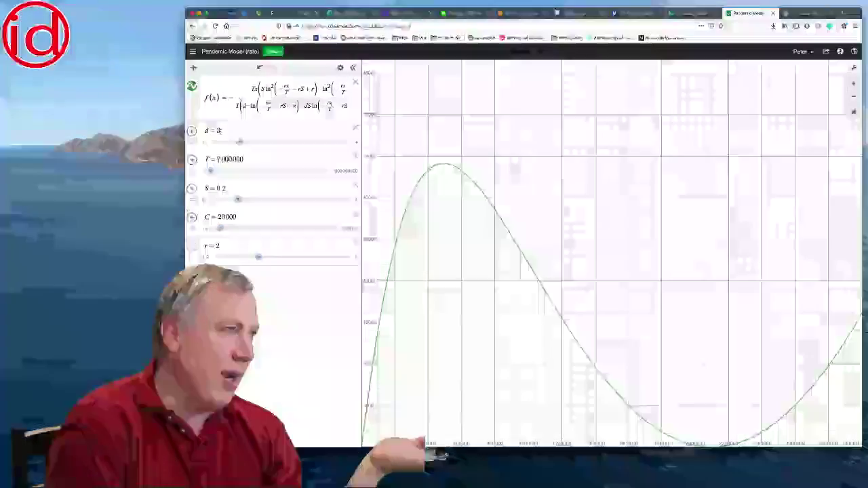
Go through the rate model's d, T, S, C and r parameters to review their values.
double_click(217, 129)
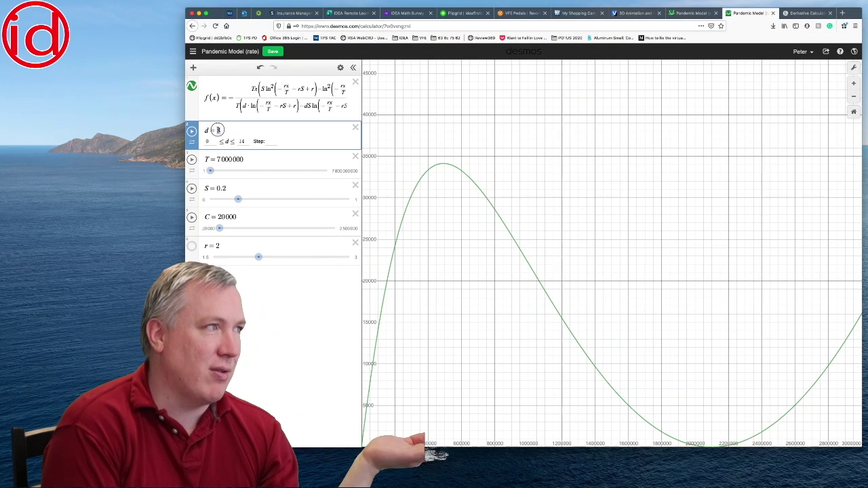
click(235, 158)
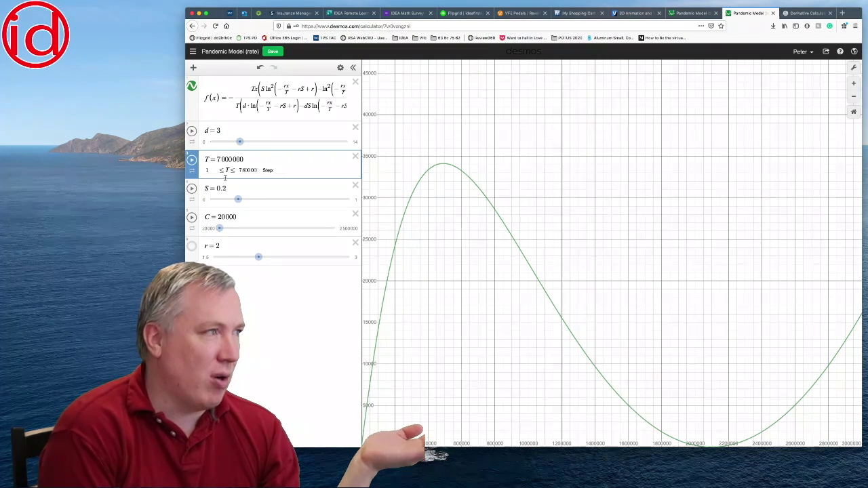
click(223, 187)
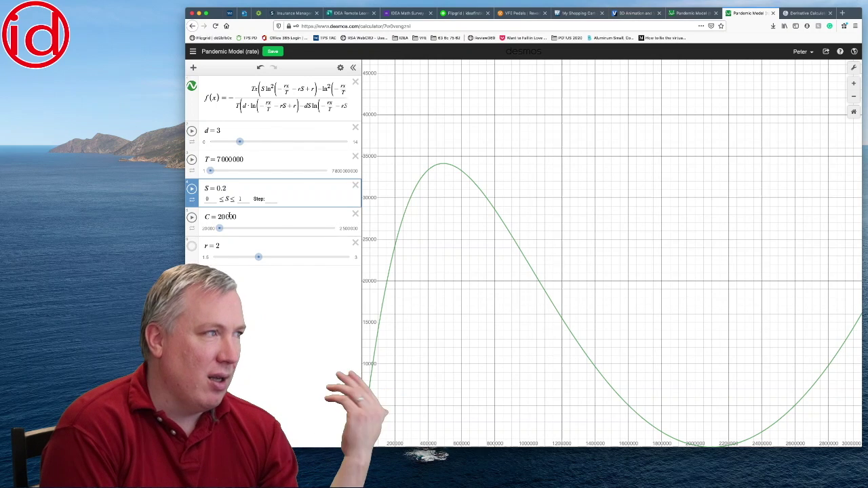
click(229, 216)
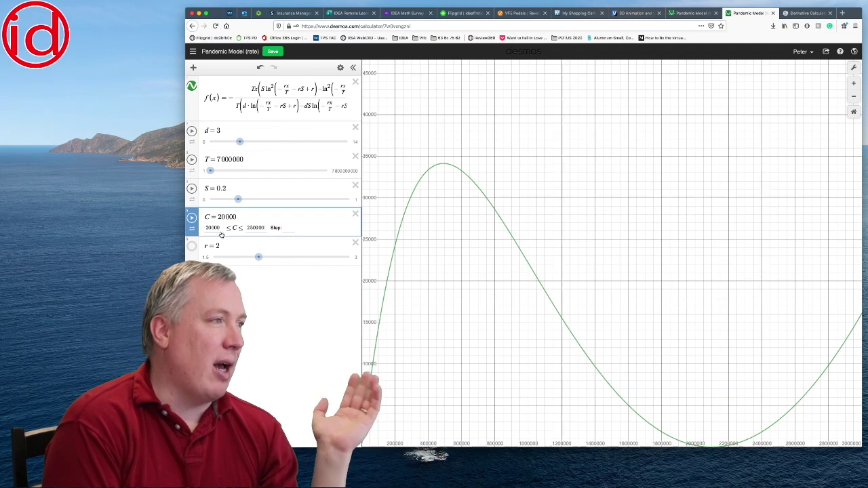
click(218, 246)
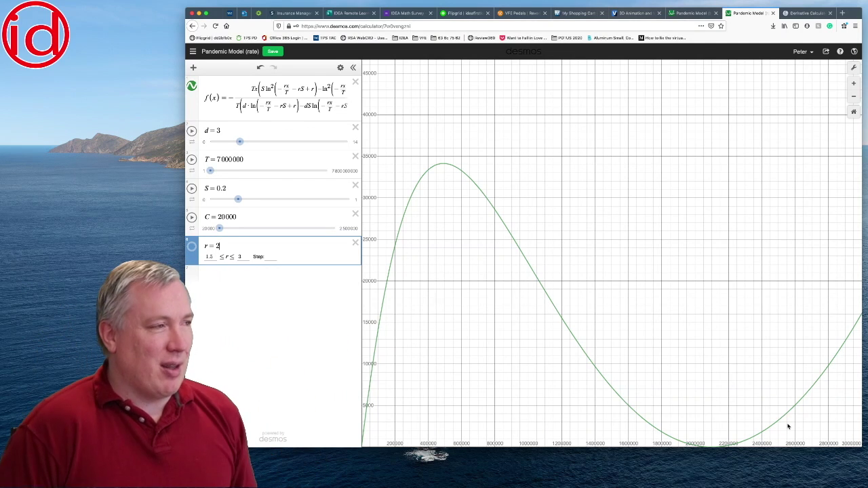
Test the rate curve with d between 3.8 and 5.1, and return d to 3.
click(241, 142)
drag(241, 141, 260, 143)
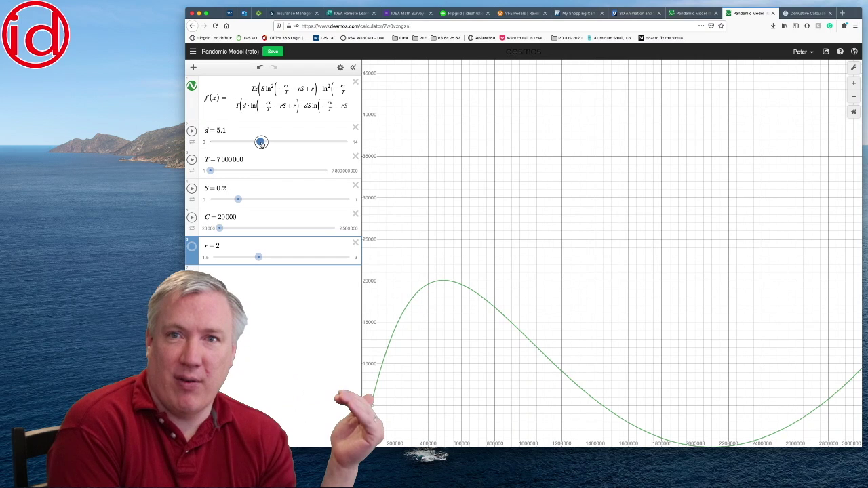
mouse_move(261, 143)
mouse_down()
mouse_move(271, 143)
mouse_move(249, 143)
mouse_up()
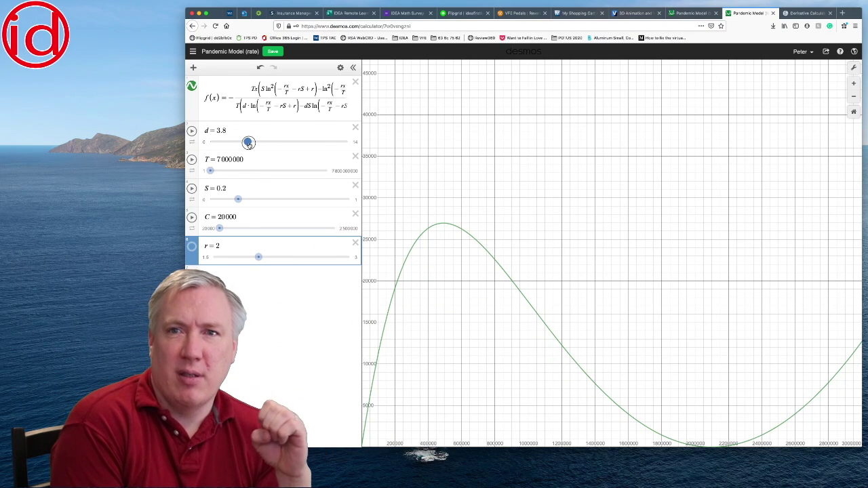
mouse_move(248, 143)
mouse_down()
mouse_move(308, 145)
mouse_move(239, 145)
mouse_move(259, 147)
mouse_up()
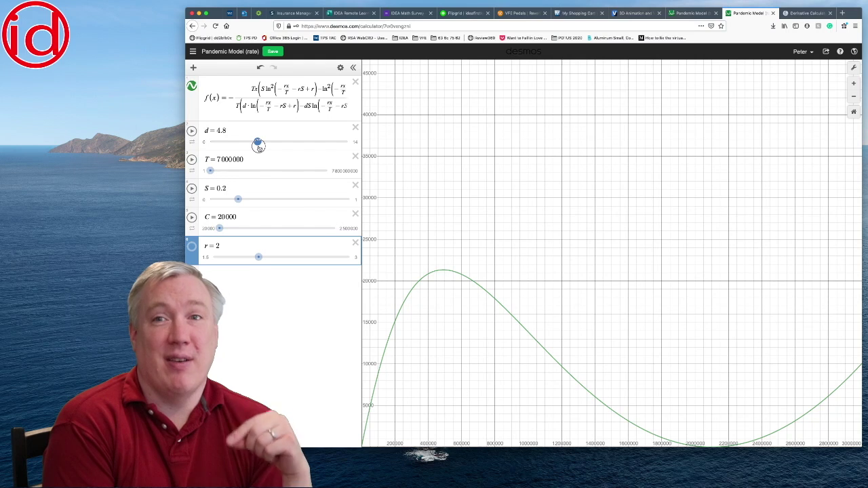
drag(259, 146, 262, 147)
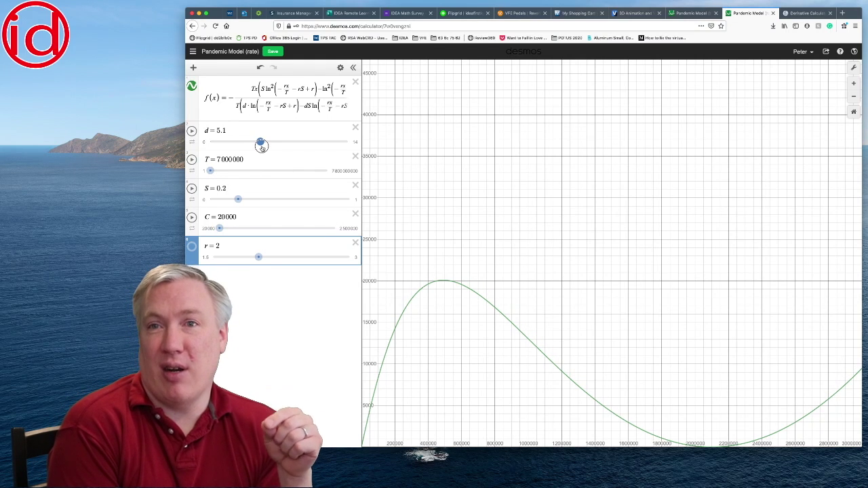
drag(261, 145, 240, 144)
Test the rate curve with C at 420000 and 100000, and return C to 20000.
click(210, 170)
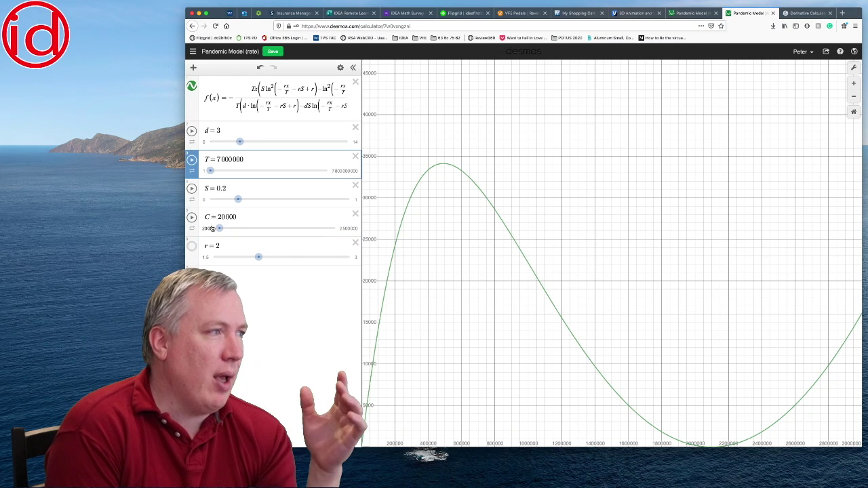
click(239, 218)
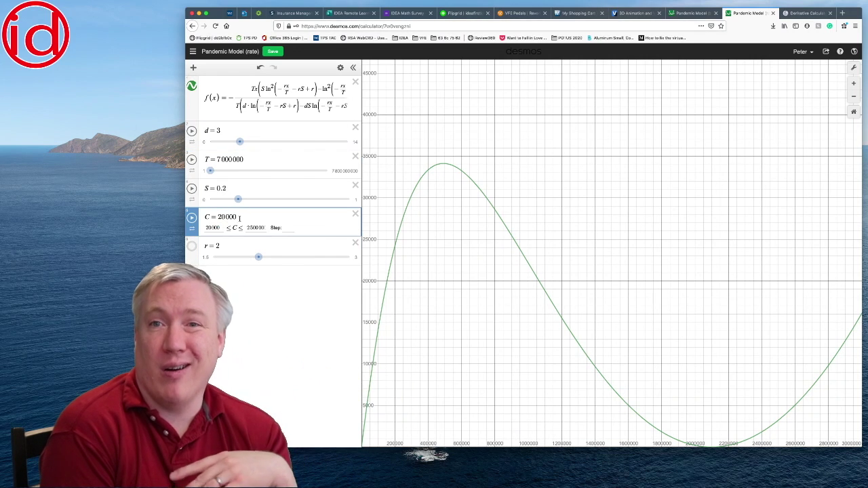
click(220, 229)
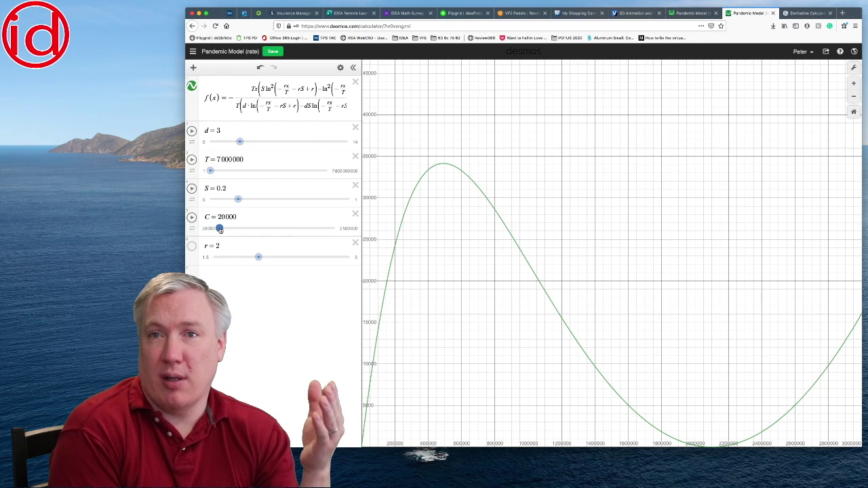
drag(219, 229, 239, 229)
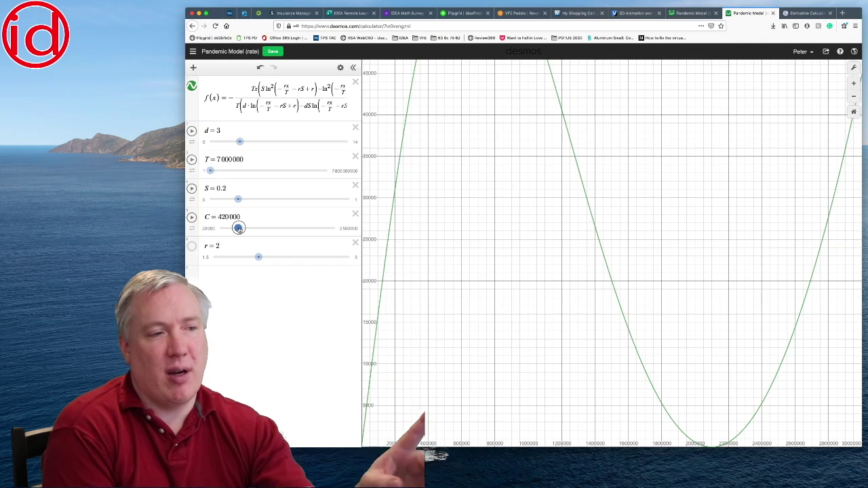
mouse_move(238, 229)
mouse_down()
mouse_move(208, 231)
mouse_move(223, 228)
mouse_up()
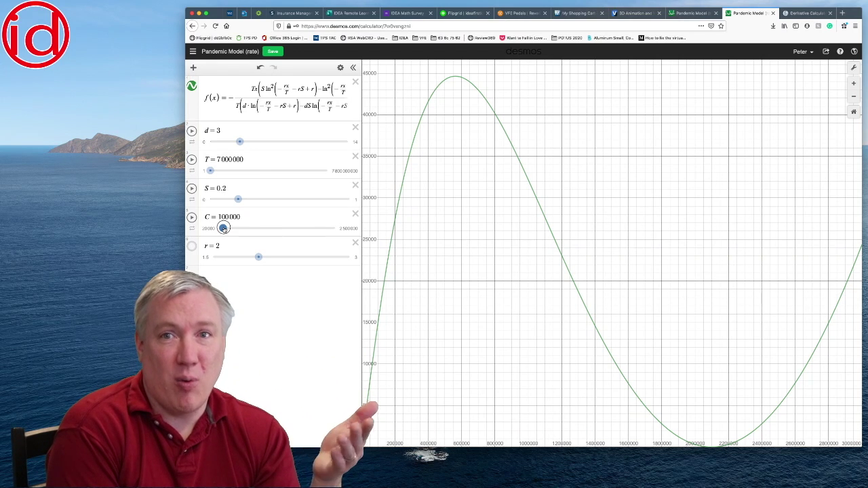
drag(223, 228, 184, 230)
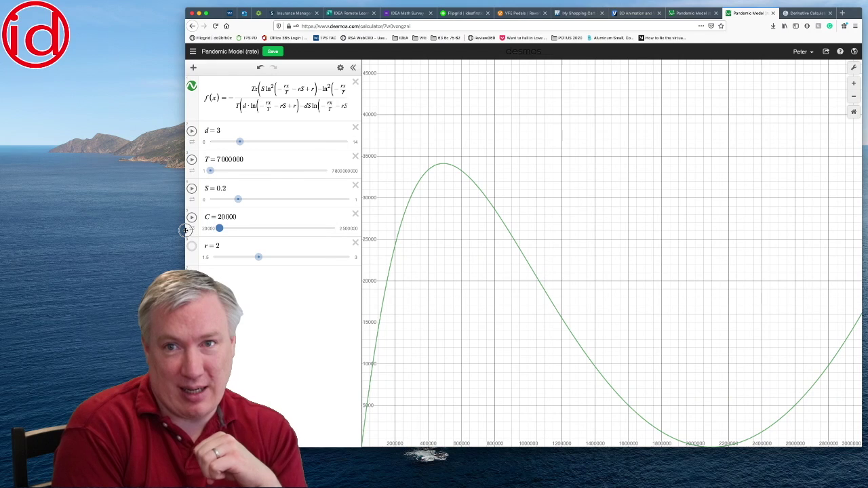
drag(184, 231, 184, 231)
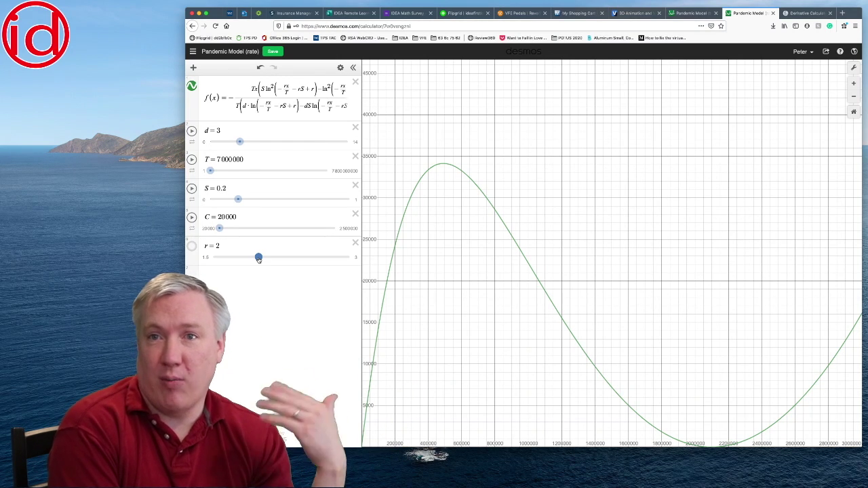
Try a lower r value in the rate model, and undo the change.
drag(259, 258, 238, 259)
key(super+z)
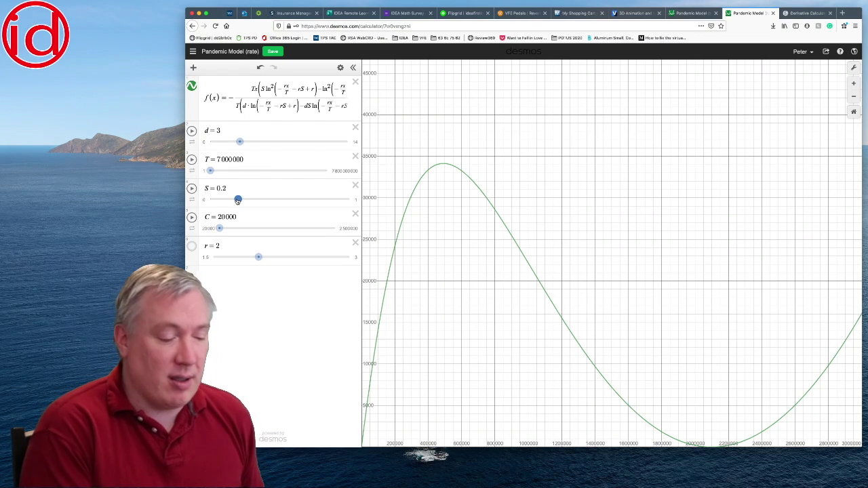
Test the rate curve with S at 0.12, 0.33, 0.28 and 0.444, and return S to 0.2.
drag(237, 200, 226, 200)
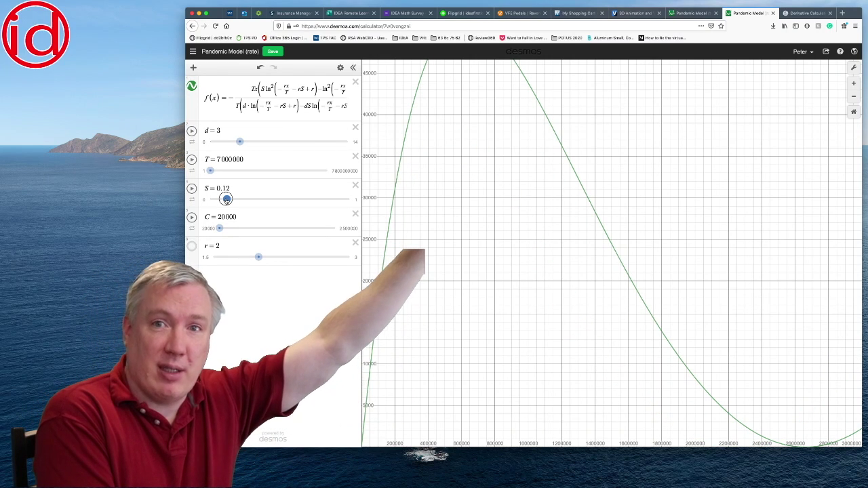
drag(227, 199, 255, 199)
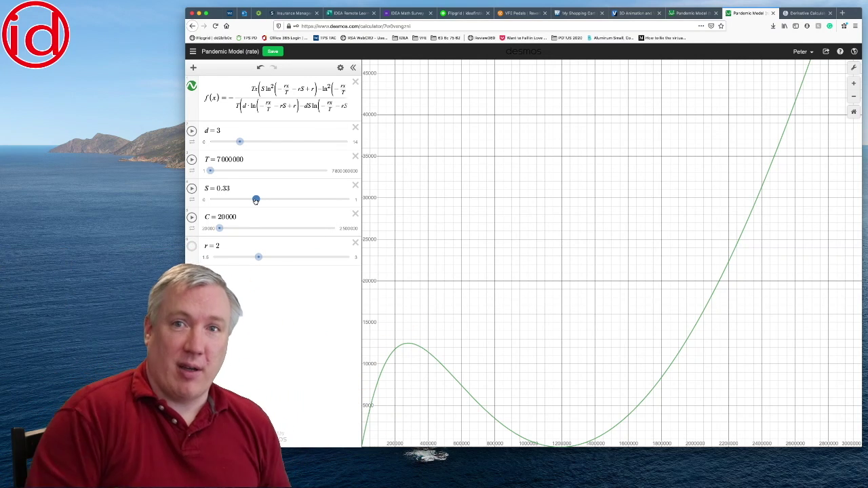
mouse_move(255, 200)
mouse_down()
mouse_move(213, 200)
mouse_move(248, 203)
mouse_up()
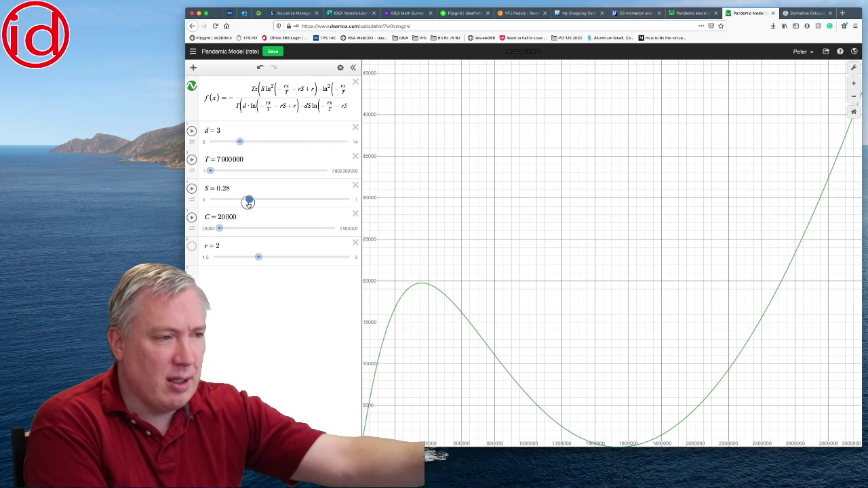
drag(248, 202, 271, 202)
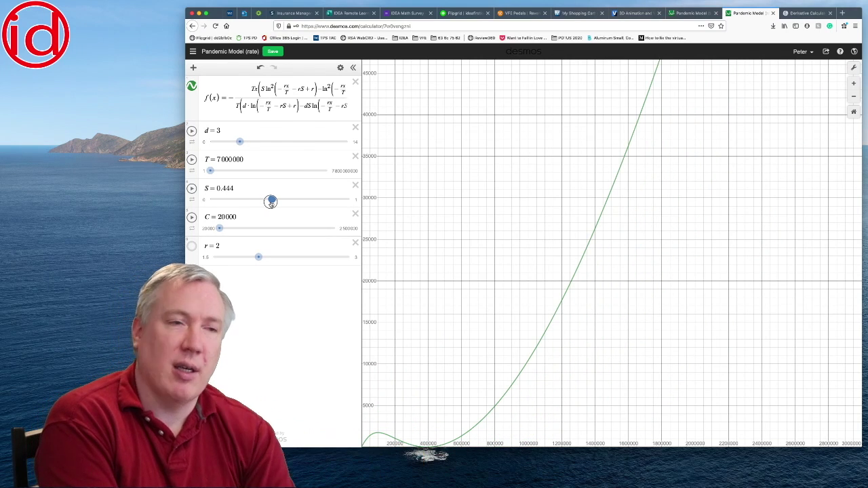
drag(270, 202, 239, 202)
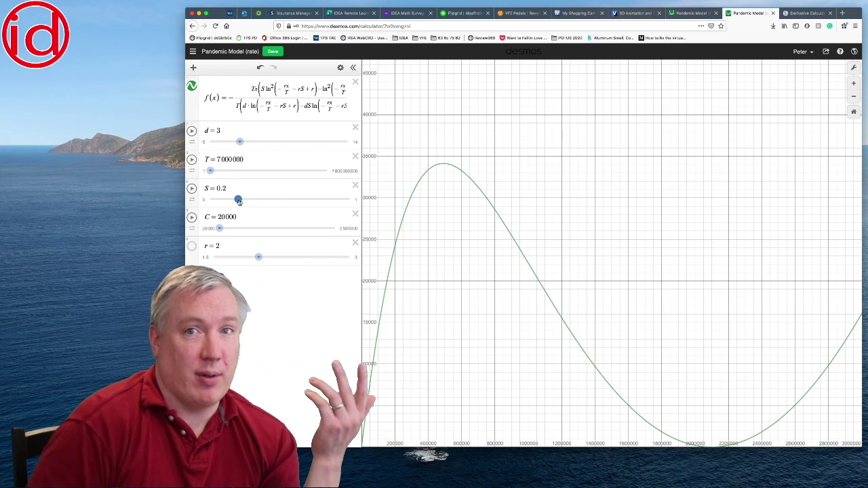